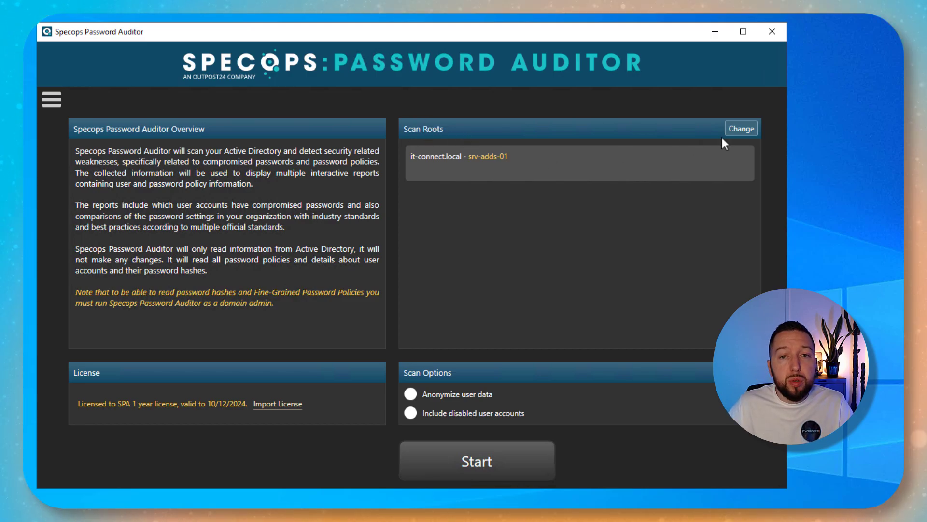
Set the scan root to the whole it-connect.local domain, using the domain controller srv-adds-01.it-connect.local
click(741, 128)
click(407, 98)
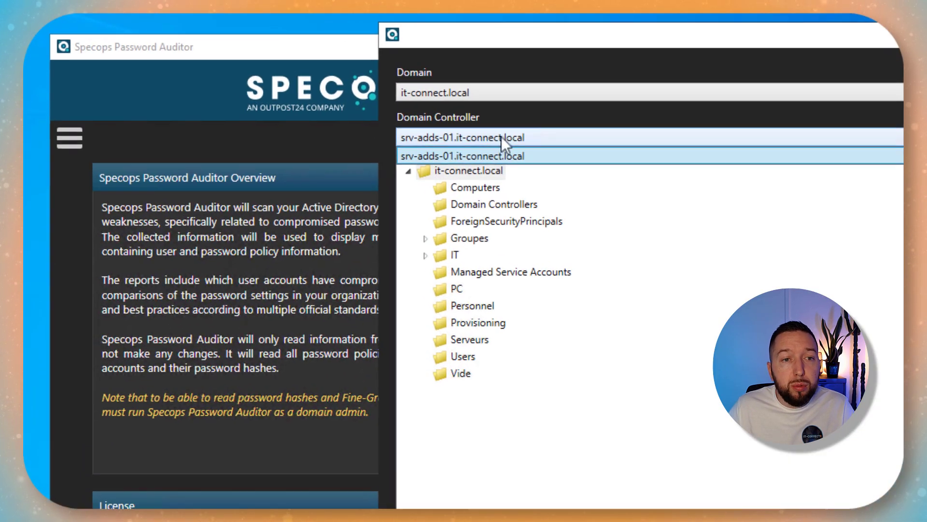
click(337, 97)
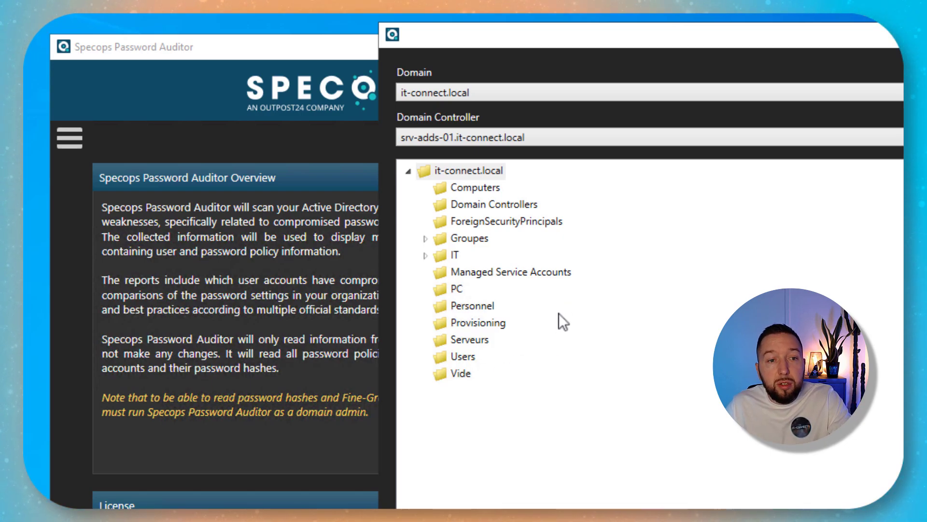
click(482, 307)
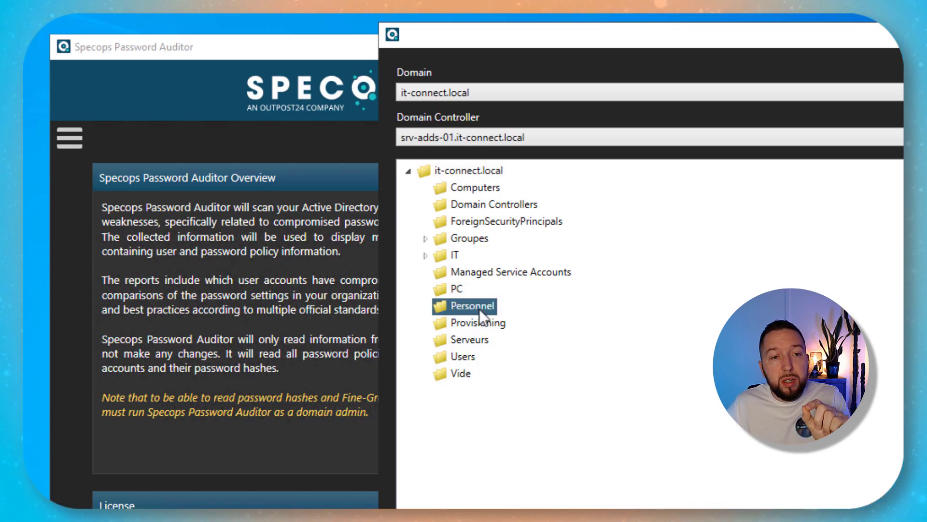
click(477, 175)
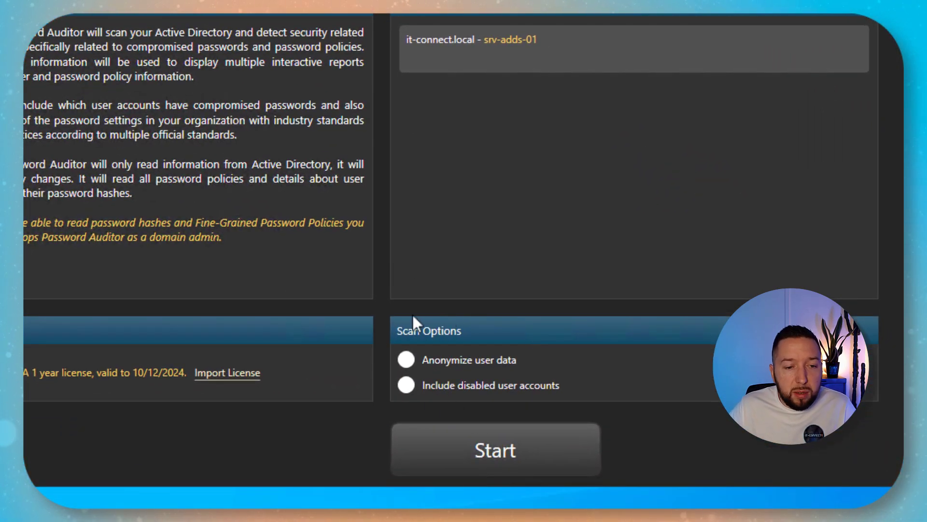
Run the scan without anonymizing user data, checking breached passwords against the local files in P:\SPA, and show the results
click(407, 363)
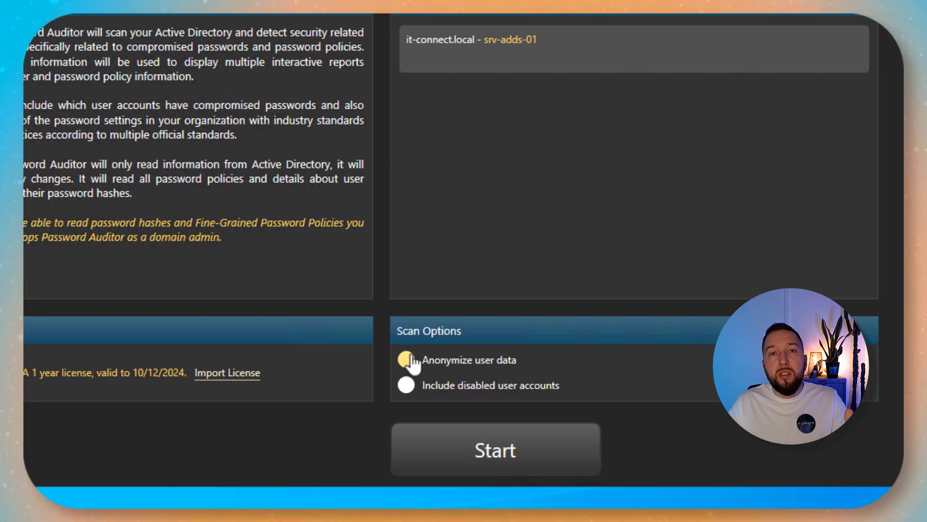
click(412, 361)
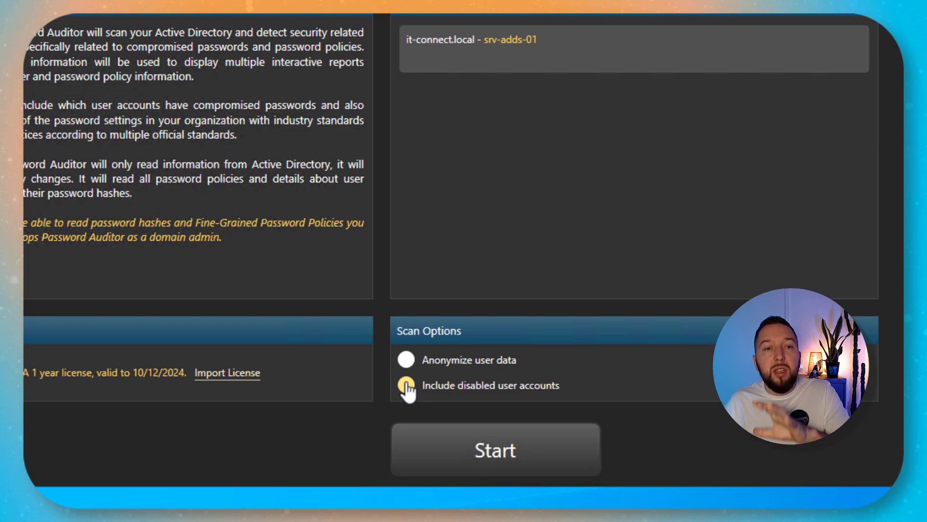
click(514, 469)
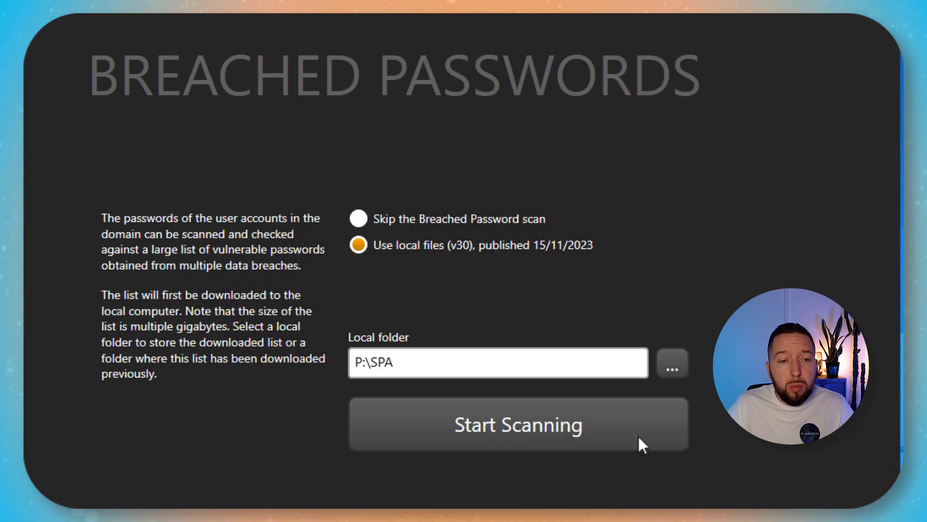
click(413, 430)
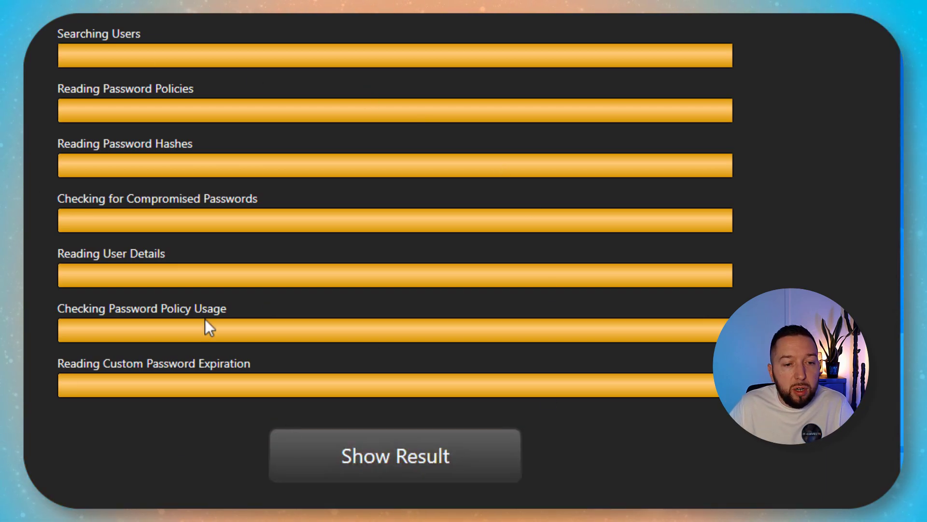
click(365, 468)
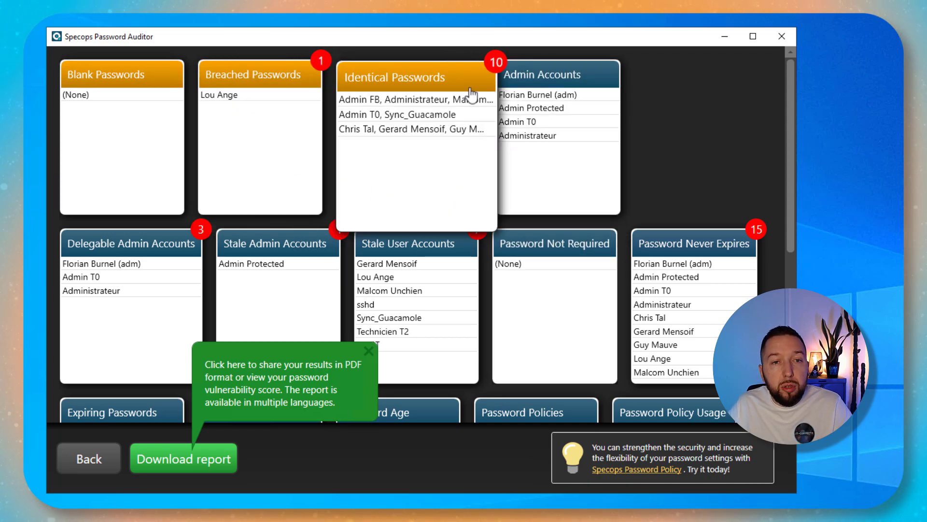
Look over the audit result categories and inspect the Breached Passwords report, returning to the overview
scroll(691, 148, down, 2)
scroll(686, 174, down, 4)
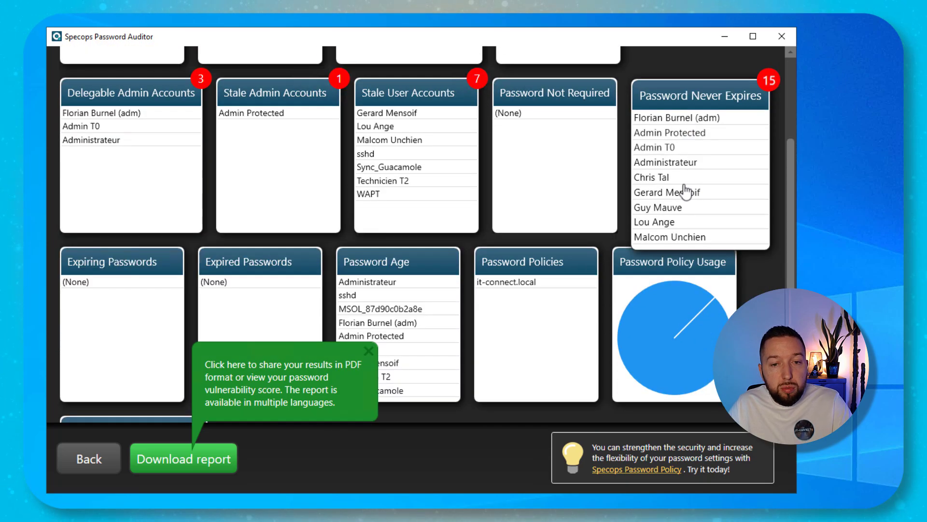
scroll(623, 384, up, 5)
scroll(622, 381, up, 2)
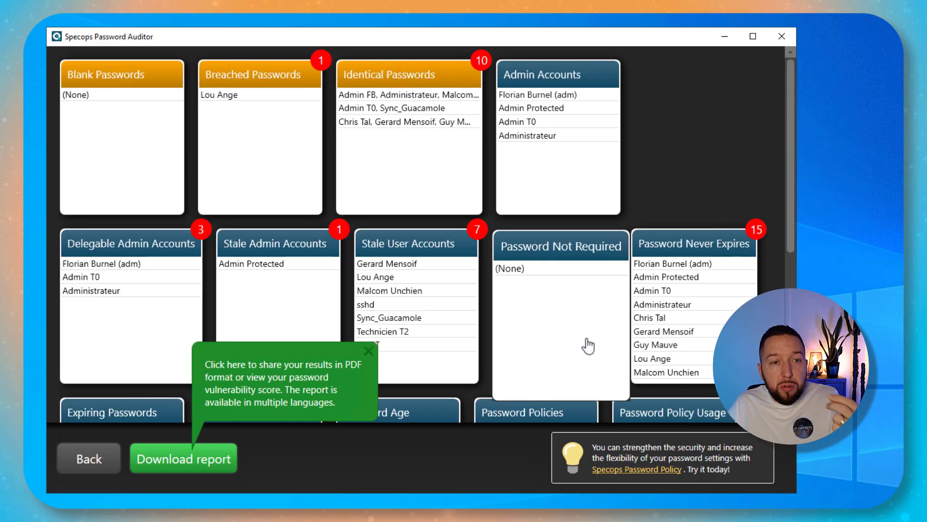
click(265, 135)
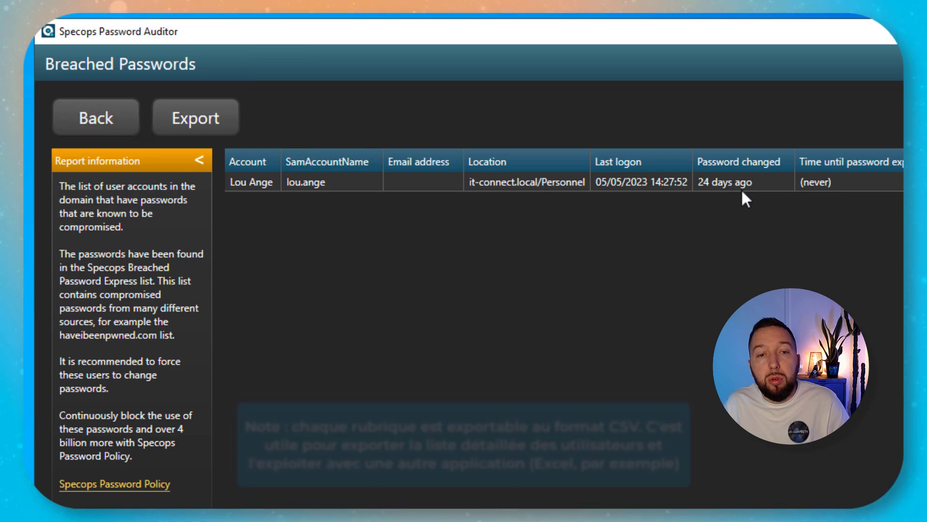
click(77, 126)
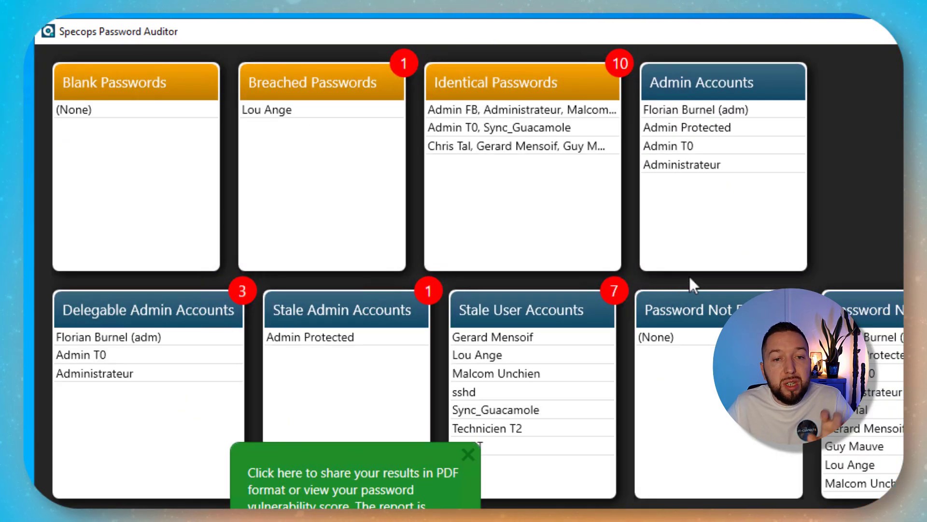
Inspect the Identical Passwords report, return to the overview and dismiss the hint about sharing results in PDF format
click(601, 201)
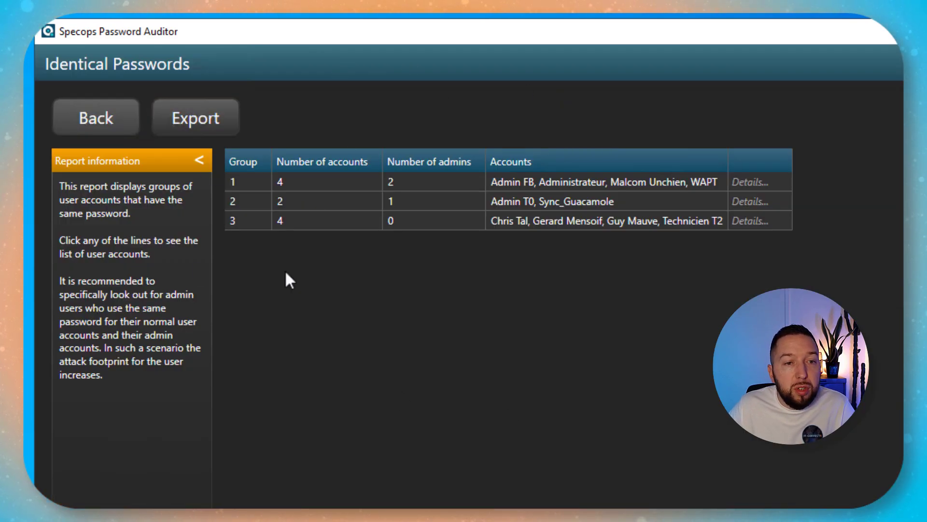
click(99, 124)
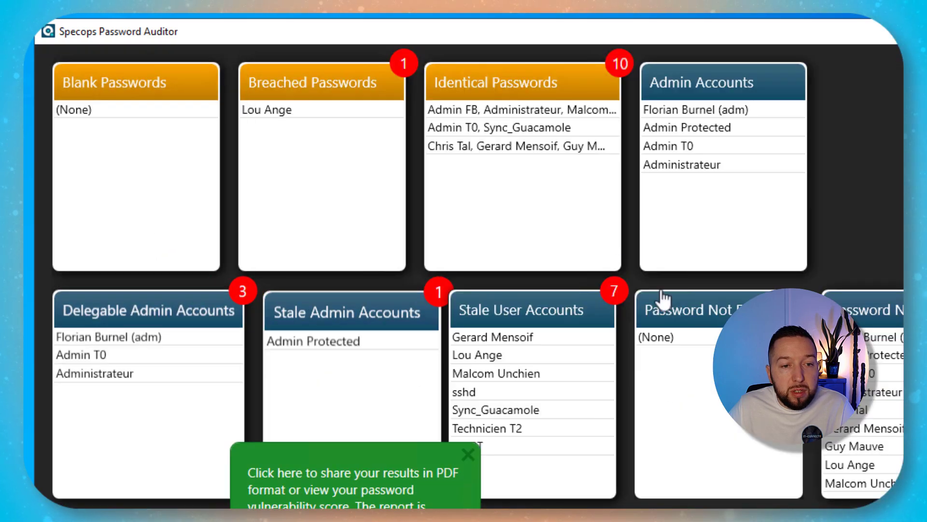
click(469, 455)
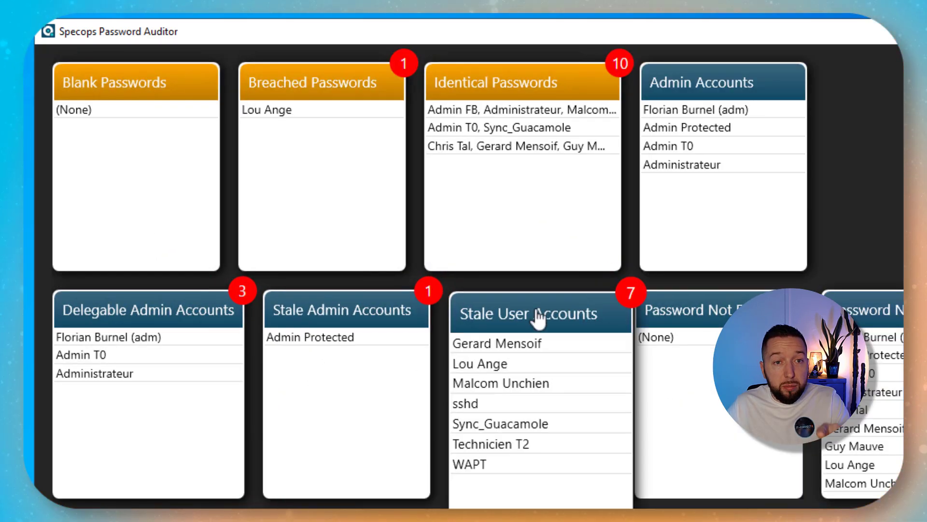
Open the Password Policy Compliance report, compare the it-connect.local policy with the ANSSI standard, and return to the overview
scroll(534, 314, down, 8)
click(143, 427)
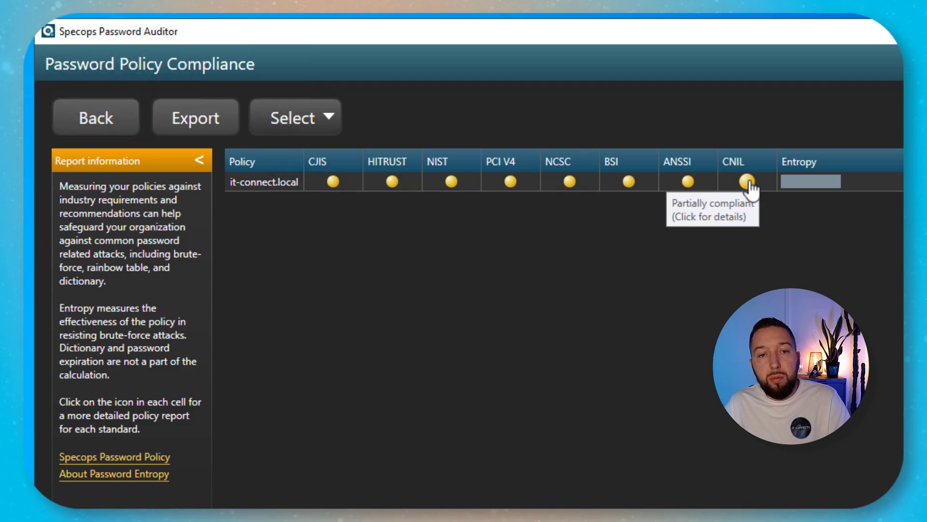
click(688, 182)
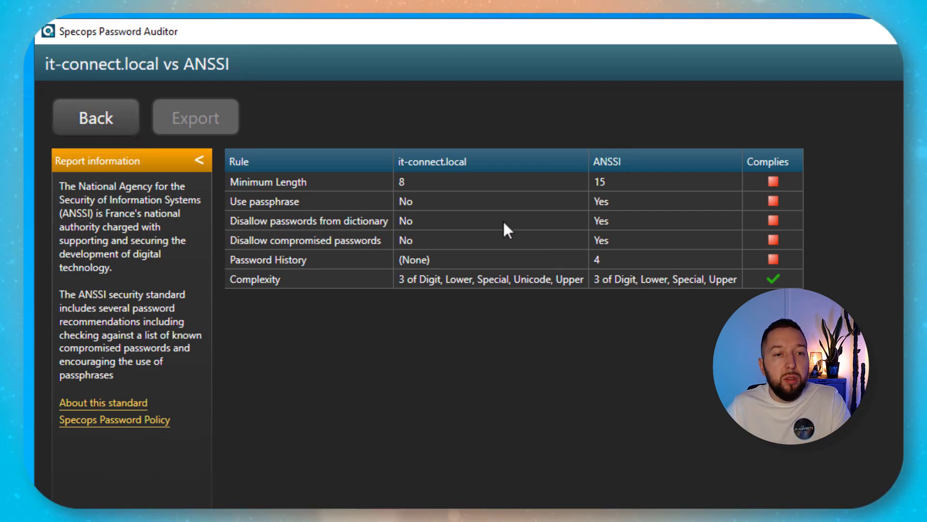
click(94, 118)
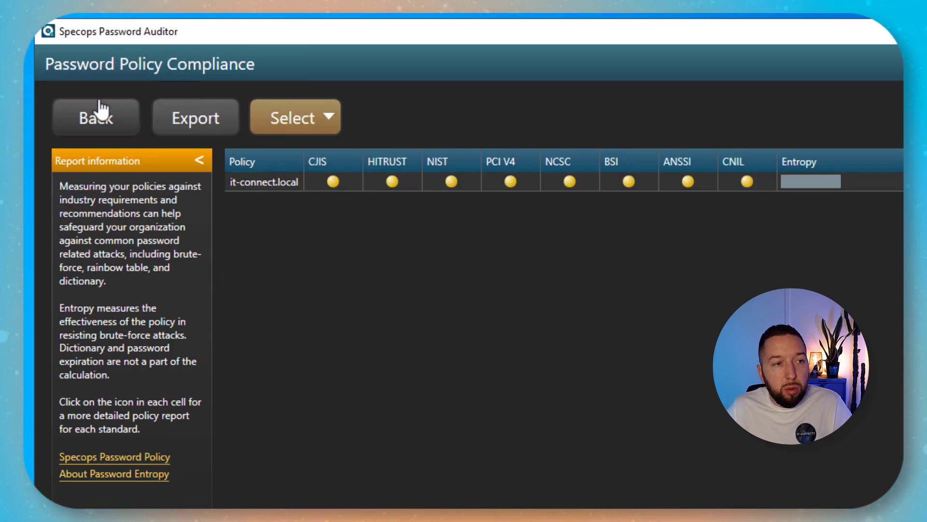
click(93, 117)
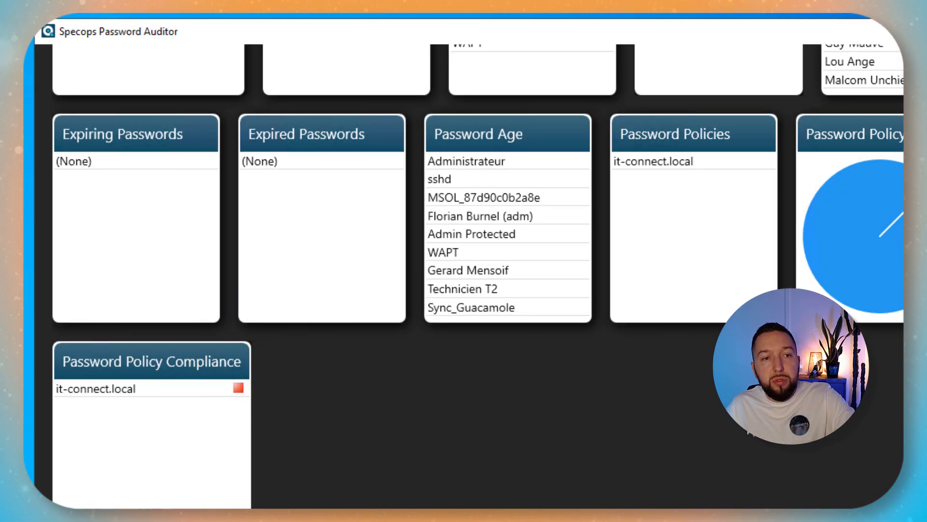
scroll(463, 275, up, 10)
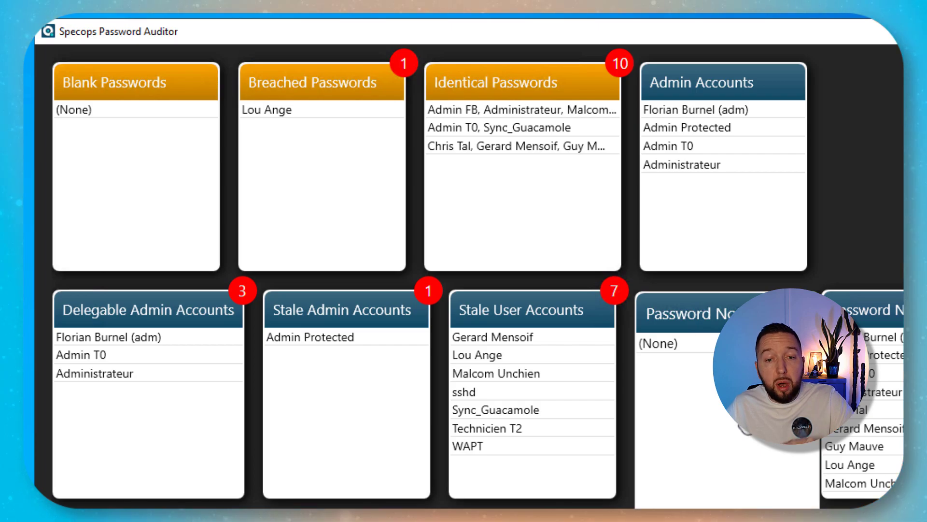
Generate the downloadable PDF report with A4 paper size, Full report type and Français as the language
scroll(464, 275, down, 10)
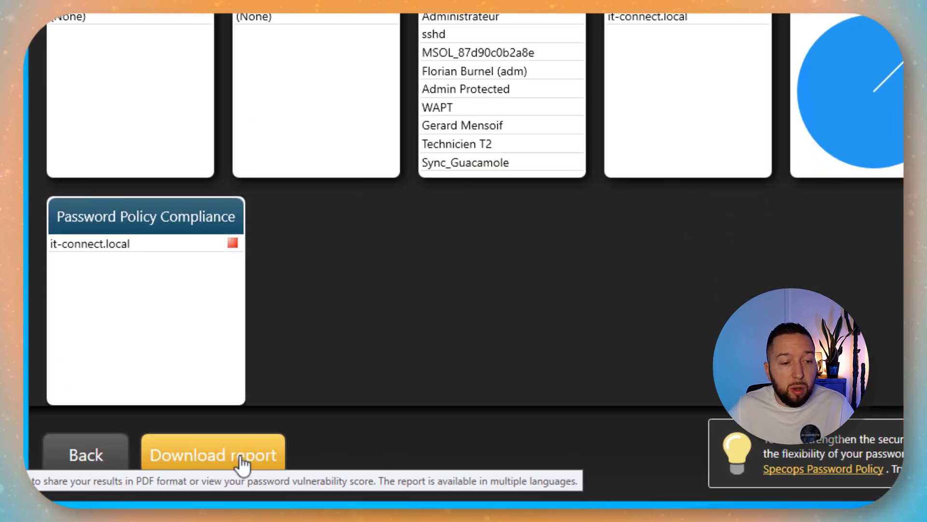
click(242, 462)
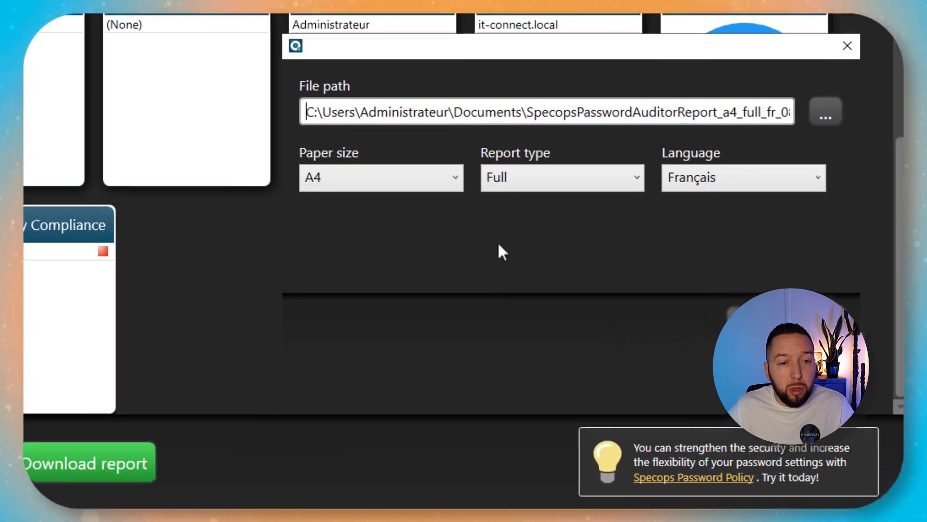
click(548, 168)
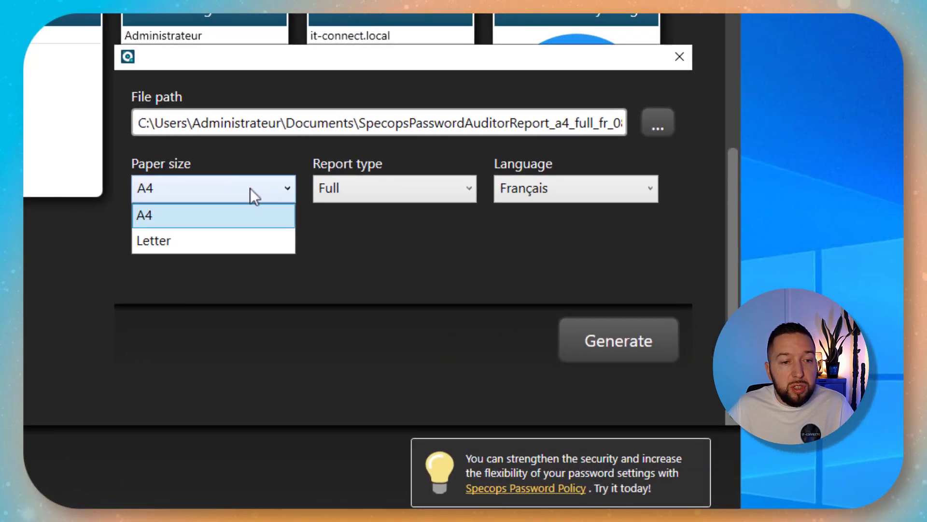
click(161, 224)
click(361, 188)
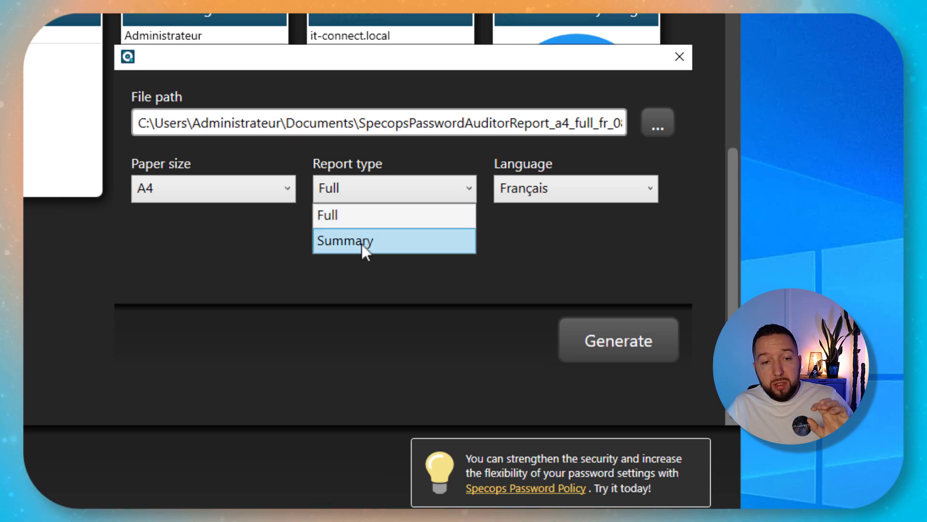
click(348, 212)
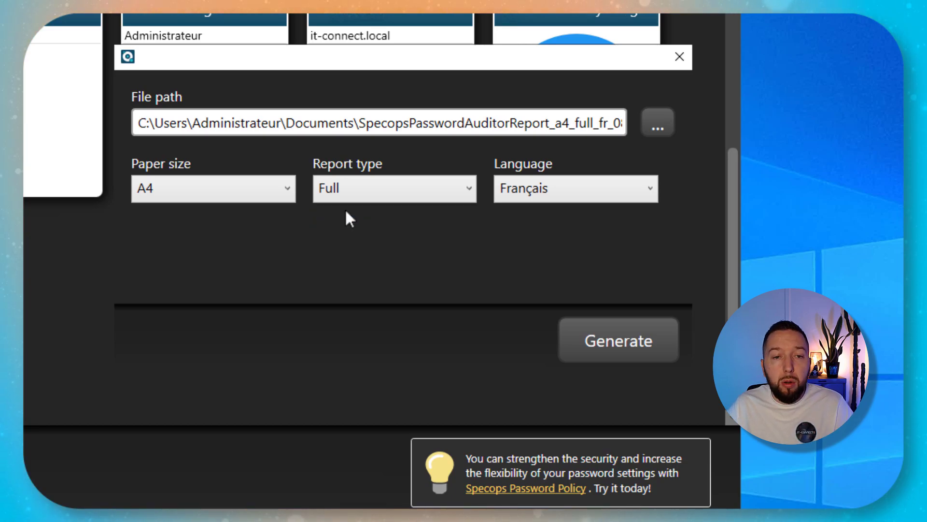
click(574, 193)
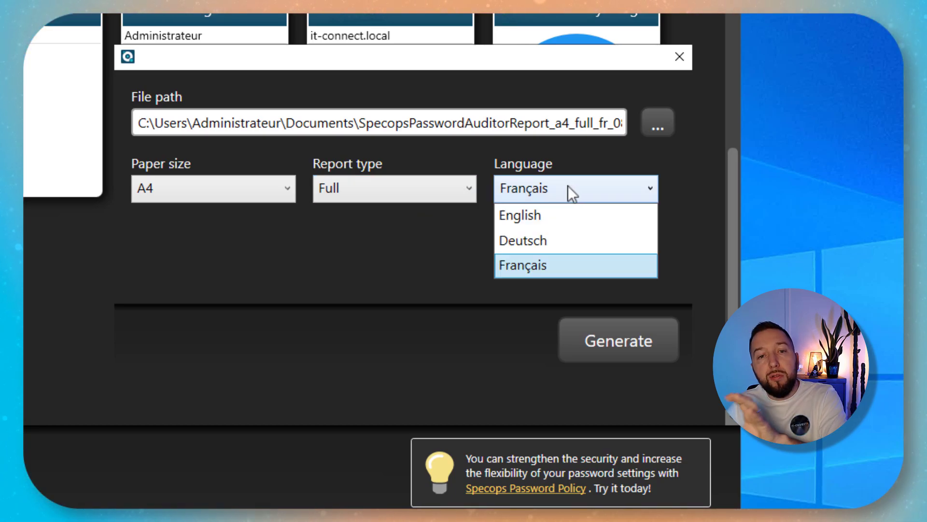
click(556, 266)
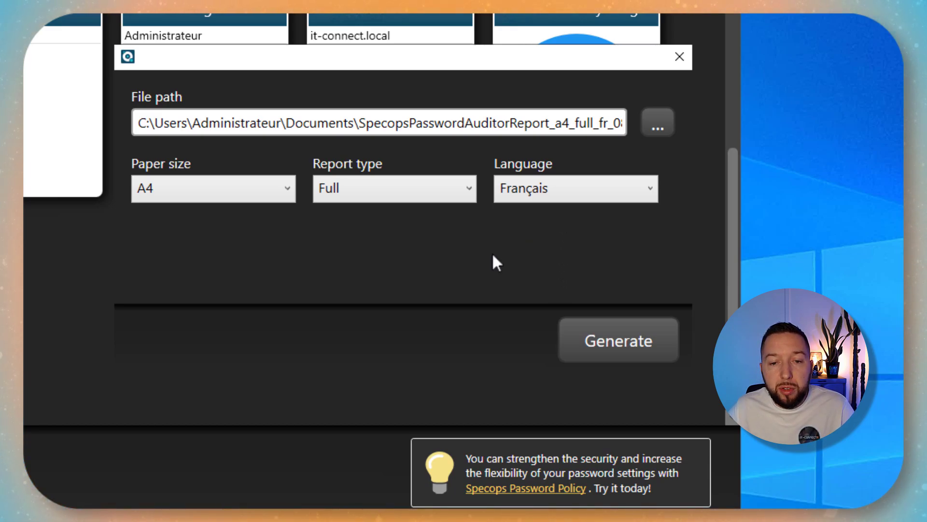
click(613, 346)
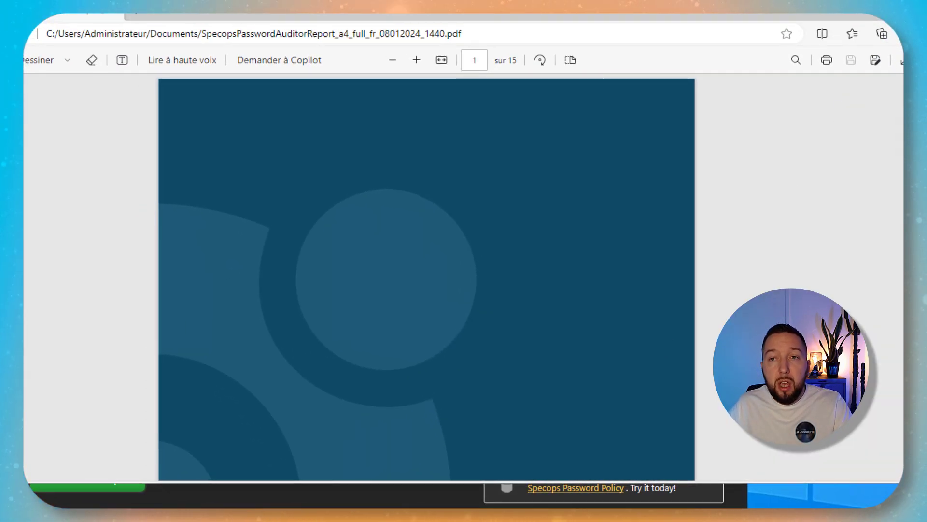
Read through the generated PDF report, examining the decision summary's risk categories and the detailed account sections
click(925, 5)
scroll(816, 201, down, 4)
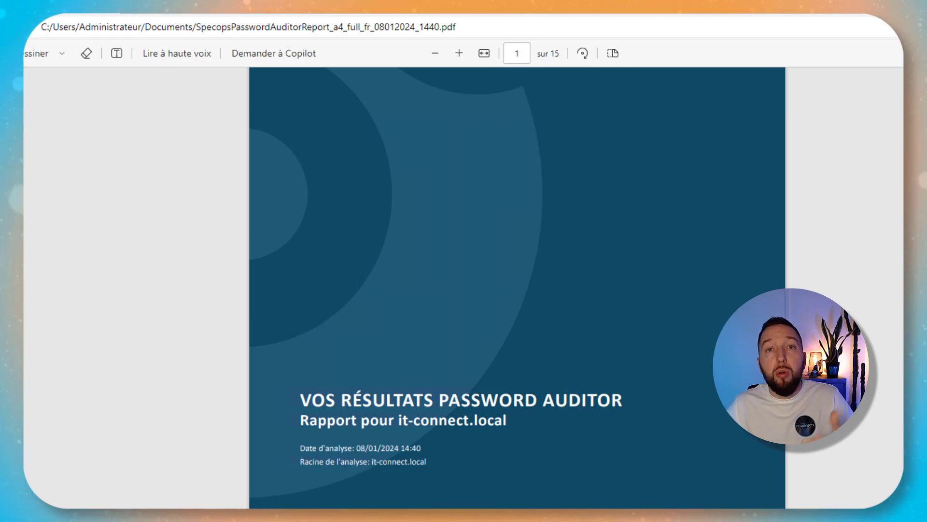
scroll(518, 290, down, 5)
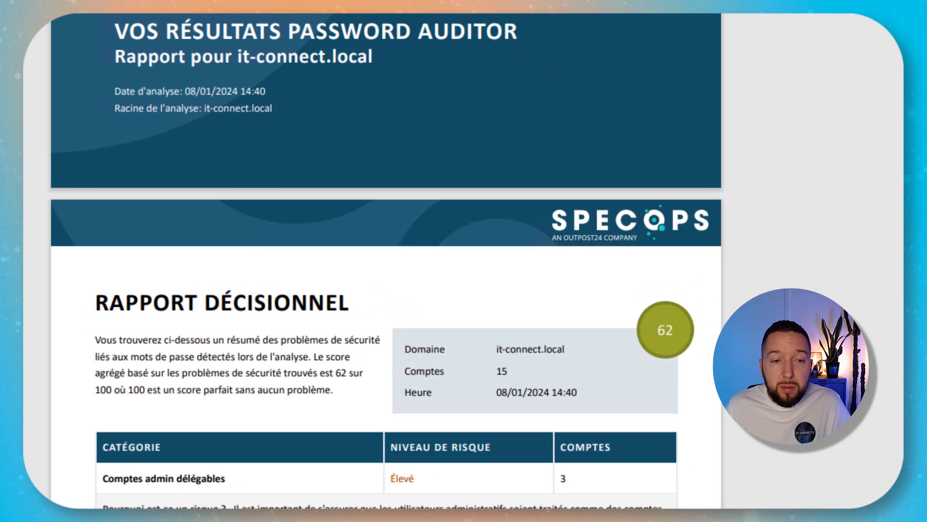
scroll(682, 221, down, 4)
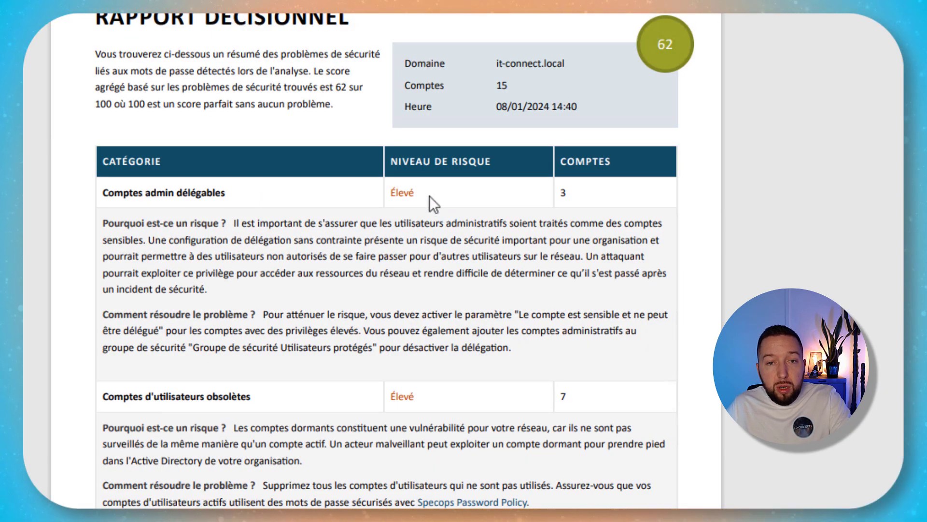
scroll(489, 217, up, 5)
scroll(505, 231, down, 10)
scroll(505, 228, down, 8)
scroll(505, 232, down, 17)
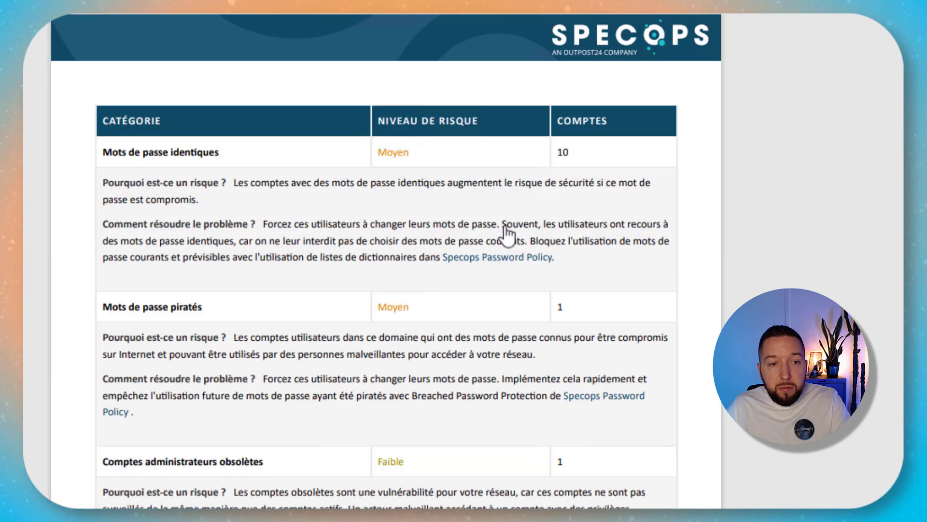
scroll(799, 251, down, 20)
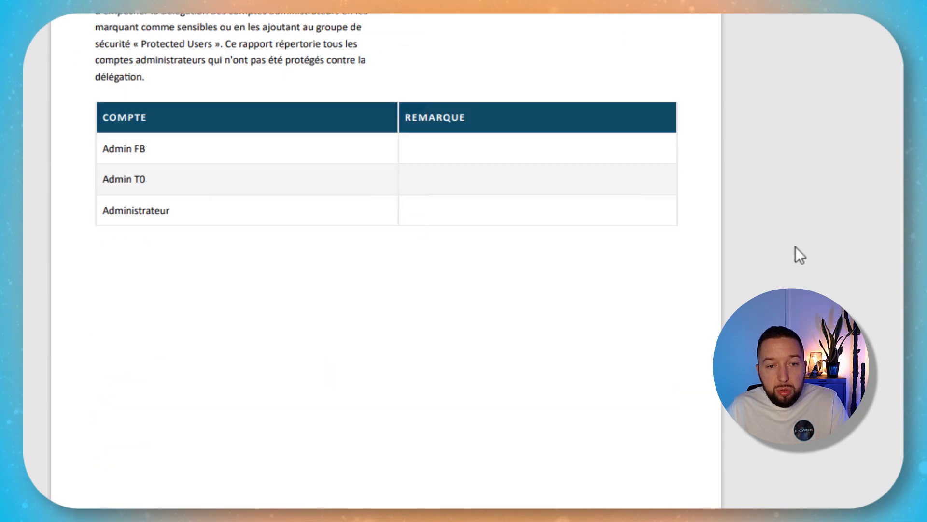
scroll(791, 242, up, 2)
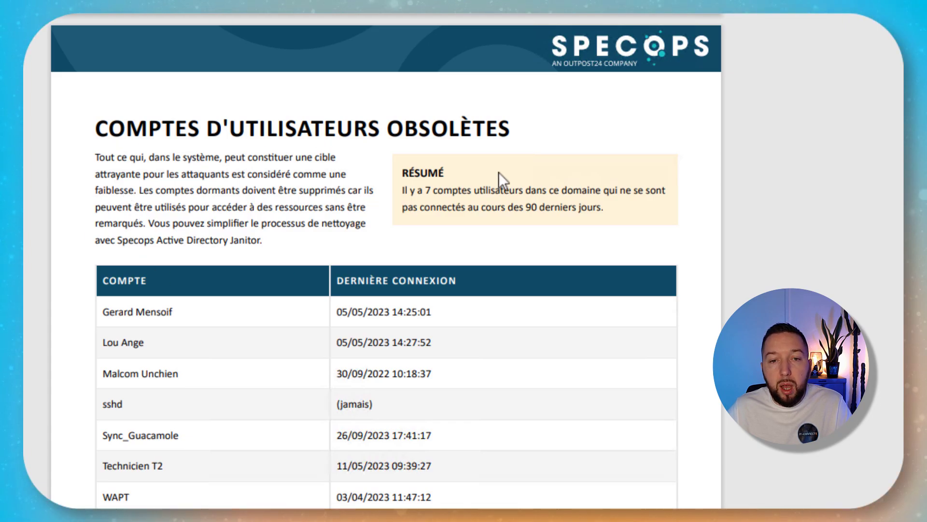
Examine the PDF report's sections on password policy compliance, identical passwords and breached passwords, comparing the account tables
scroll(473, 186, down, 10)
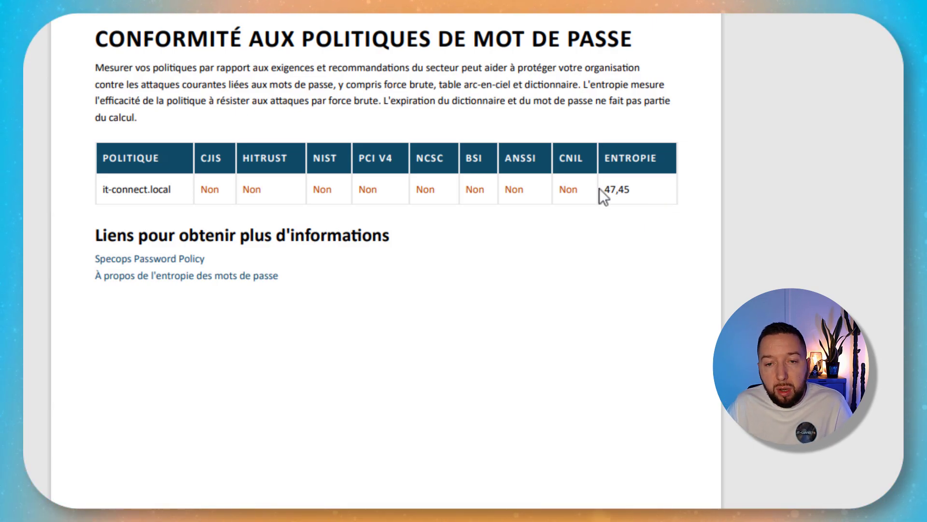
scroll(594, 242, down, 10)
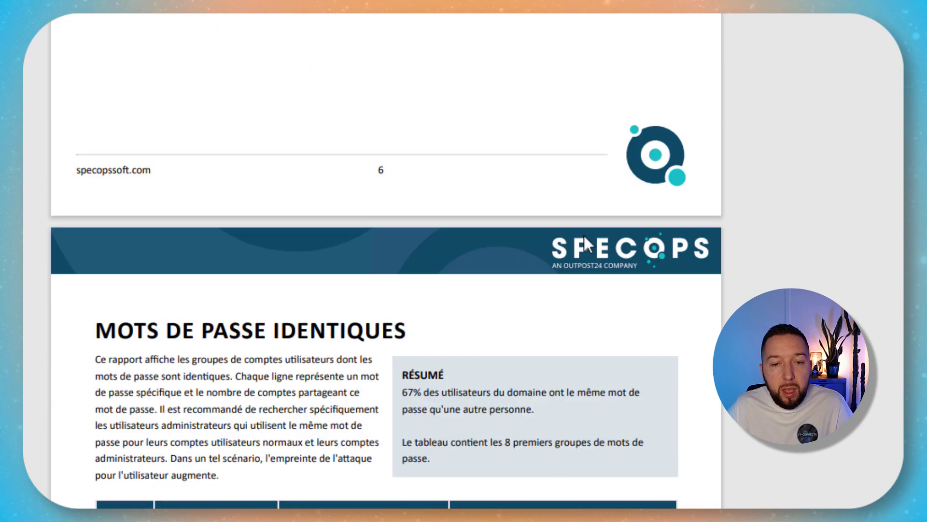
scroll(435, 241, down, 12)
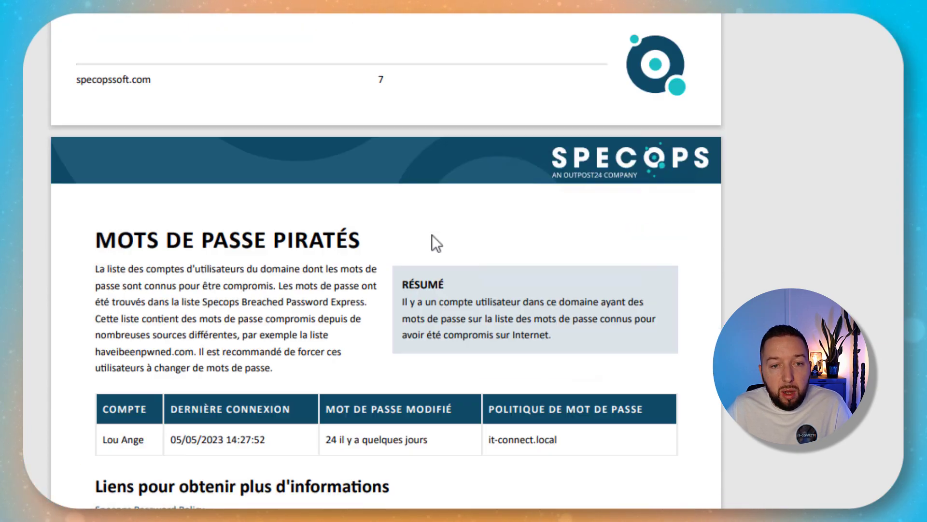
scroll(248, 222, up, 15)
scroll(184, 194, down, 15)
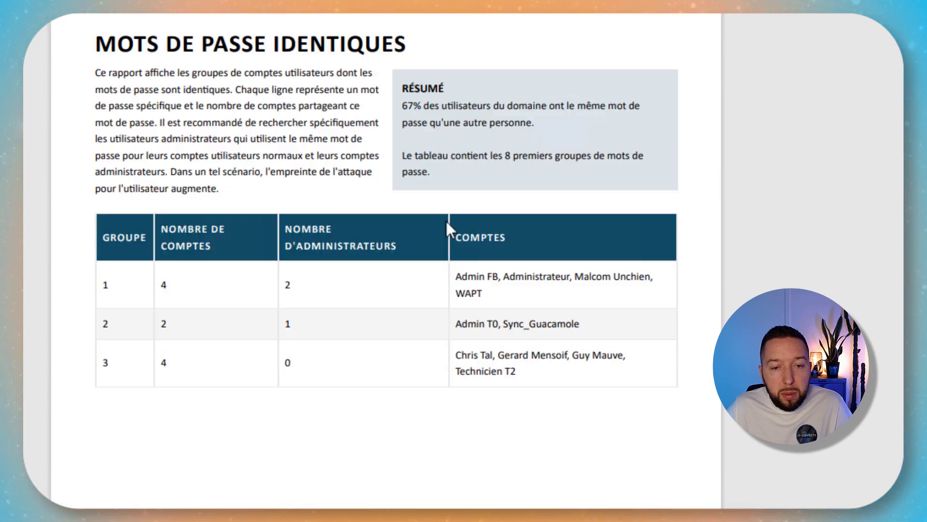
scroll(352, 300, up, 8)
scroll(359, 110, down, 6)
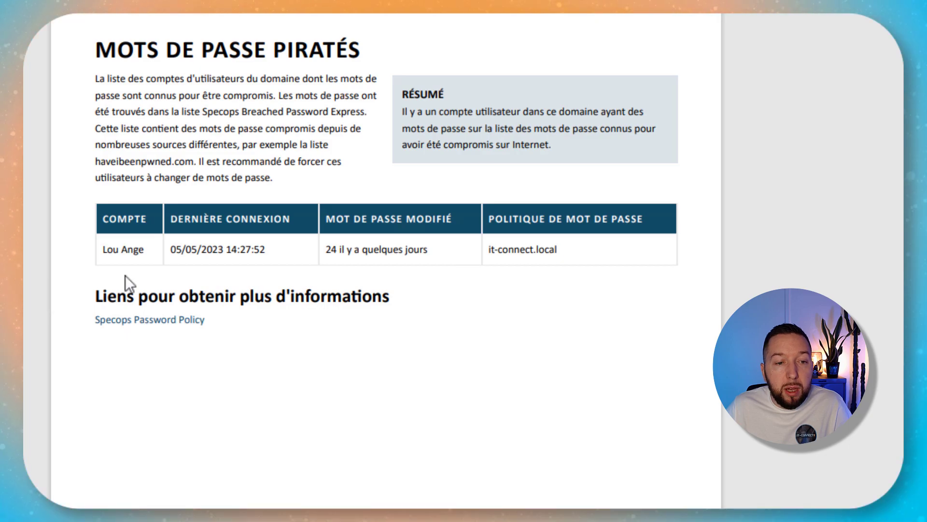
Review the remaining sections of the PDF report, including never-expiring passwords and passwords about to expire
scroll(424, 304, down, 10)
scroll(421, 292, down, 15)
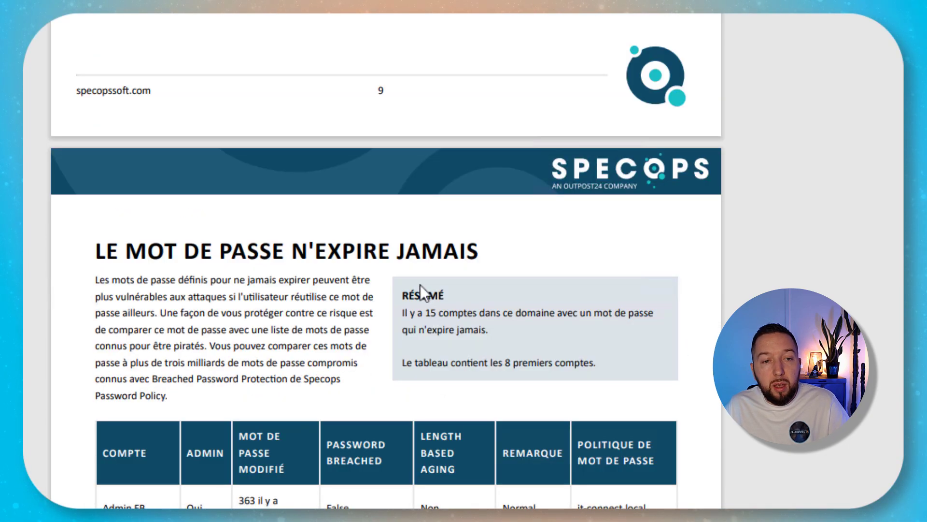
scroll(418, 291, down, 6)
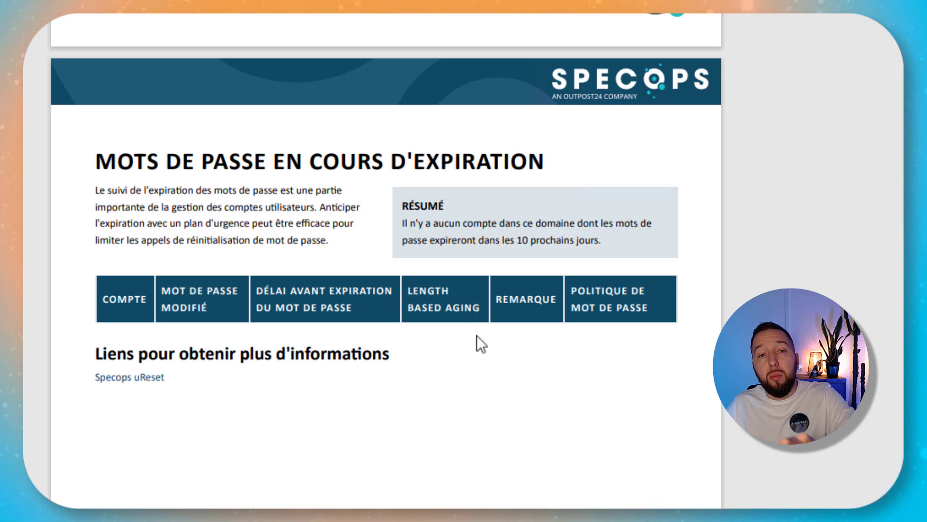
scroll(474, 337, down, 5)
scroll(467, 330, down, 5)
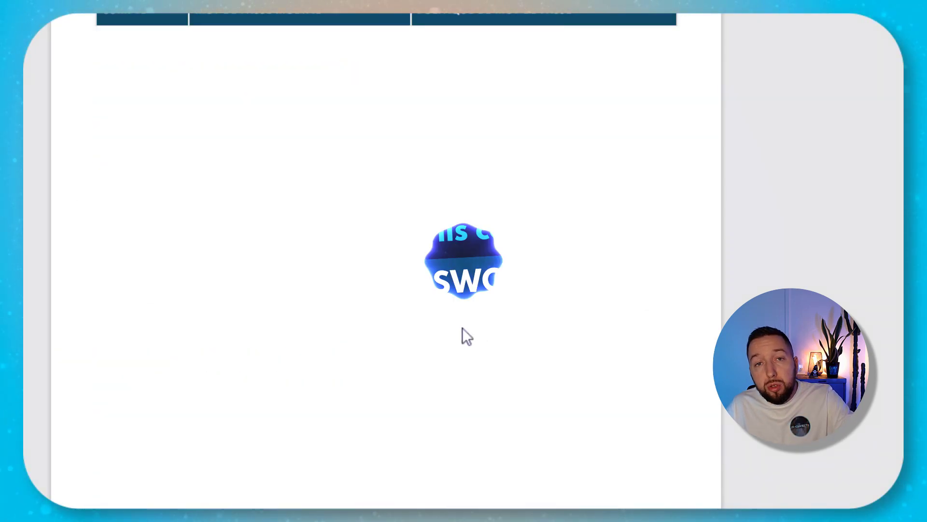